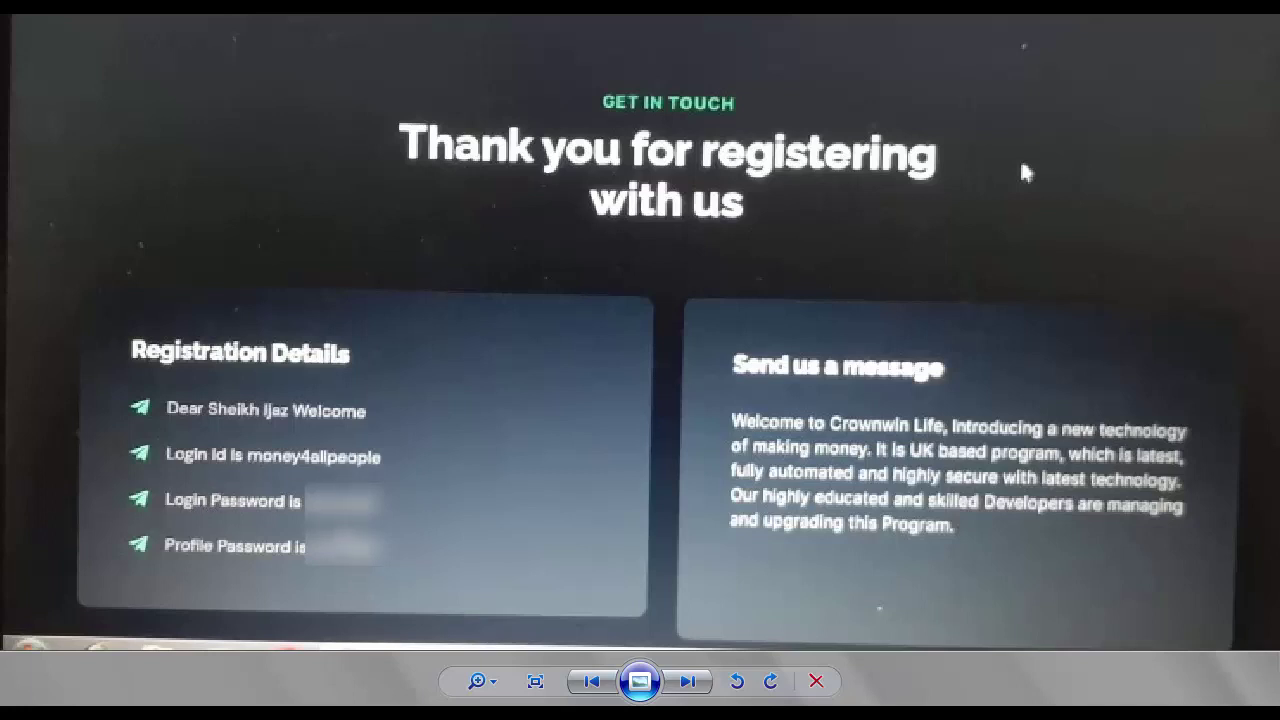
# Close the full-screen registration confirmation image to reveal the dashboard with its $2.00 balance.
pyautogui.hotkey('alt', 'F4')
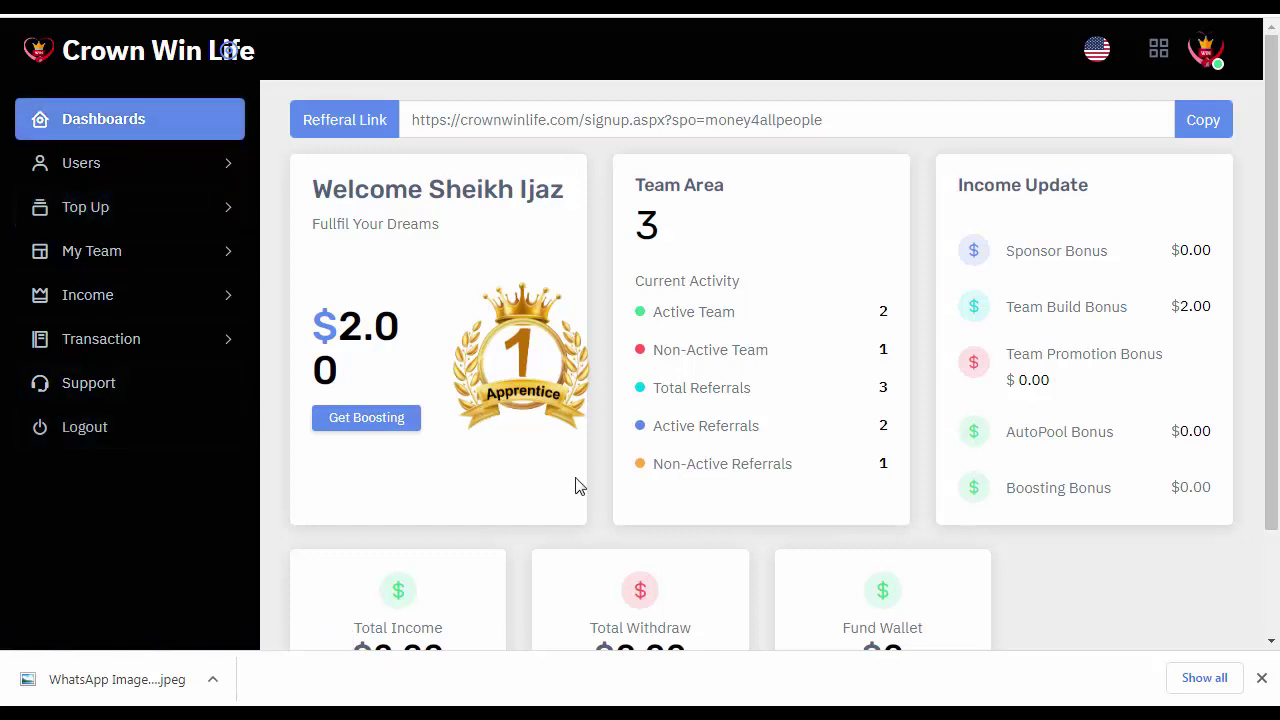
pyautogui.scroll(-2, 577, 486)
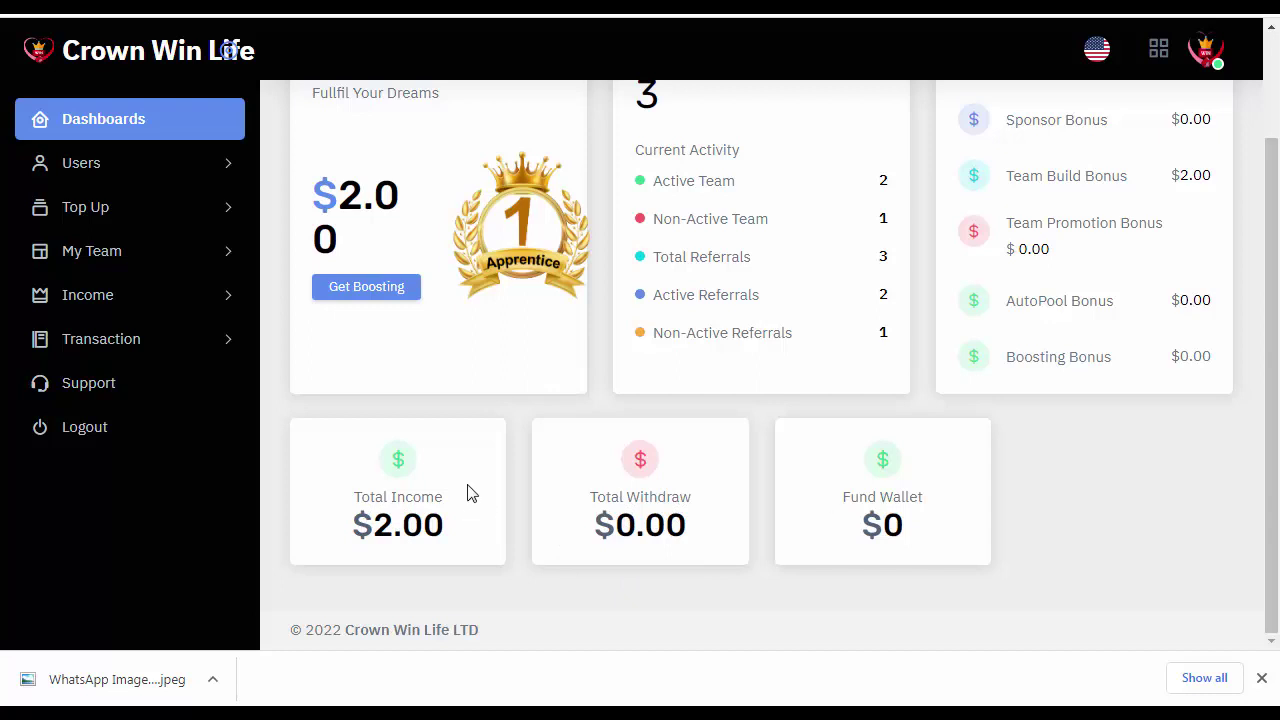
pyautogui.scroll(3, 470, 487)
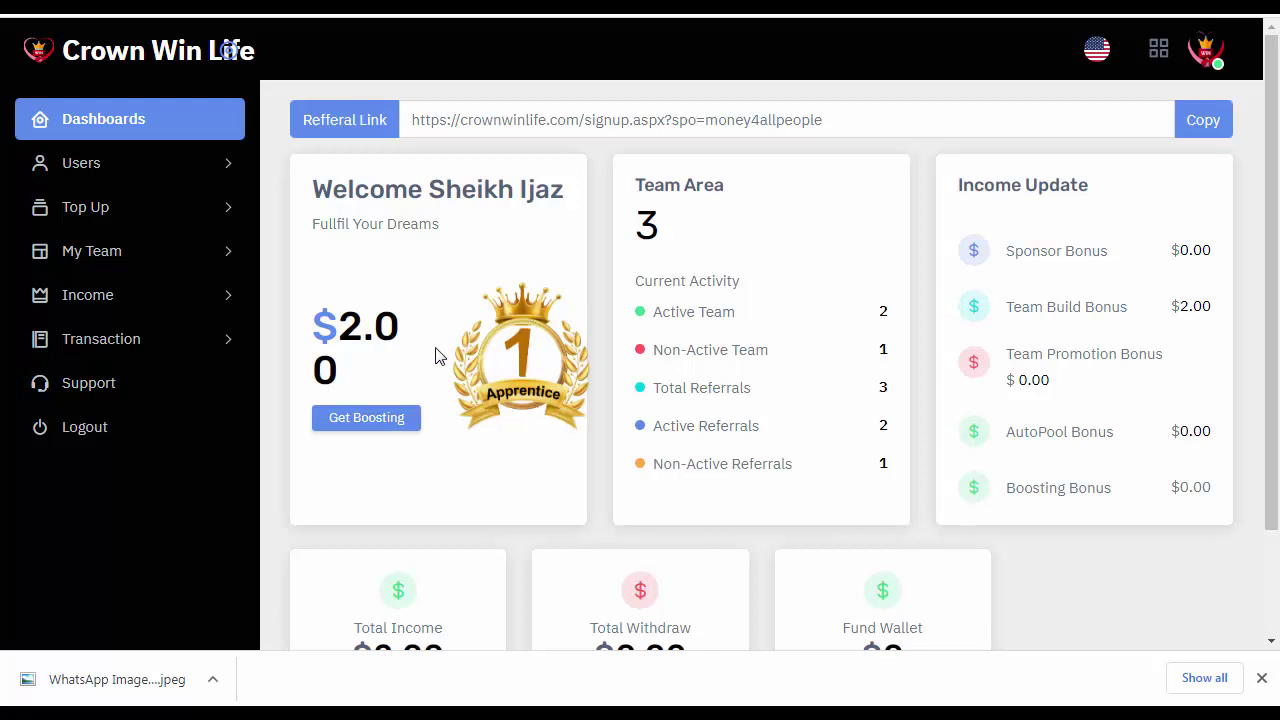
pyautogui.click(86, 166)
pyautogui.click(85, 200)
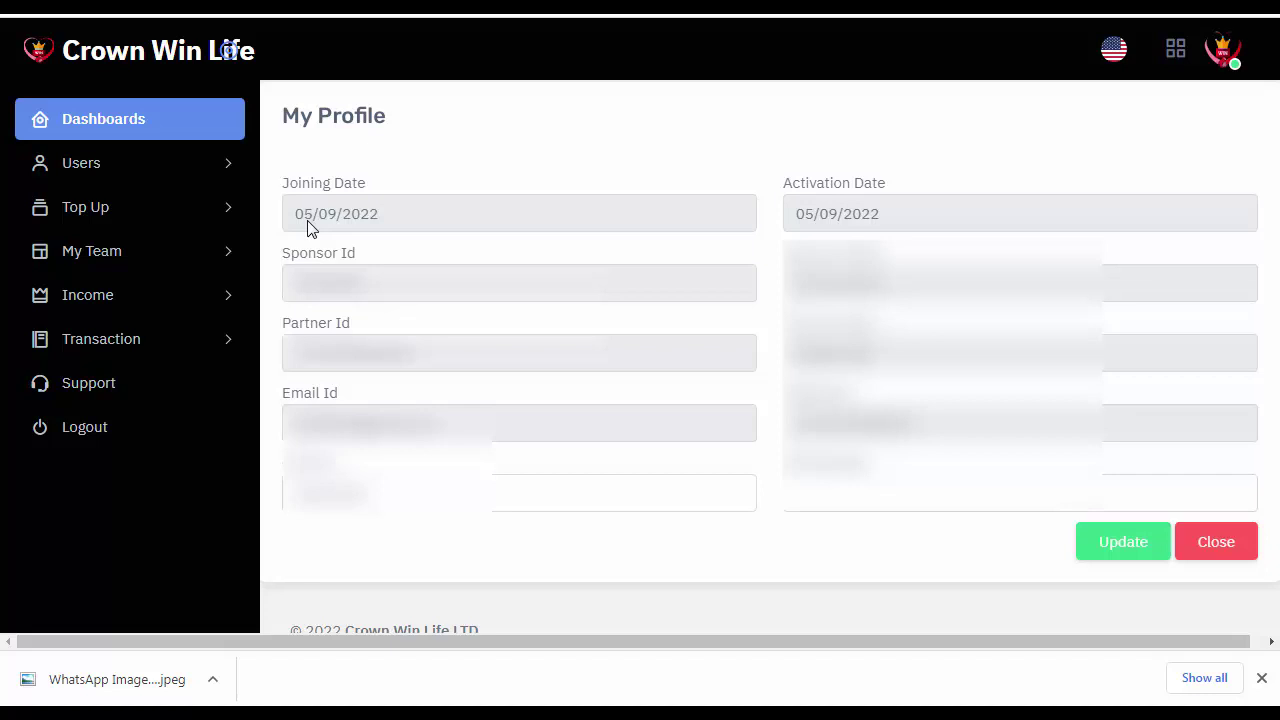
pyautogui.click(84, 124)
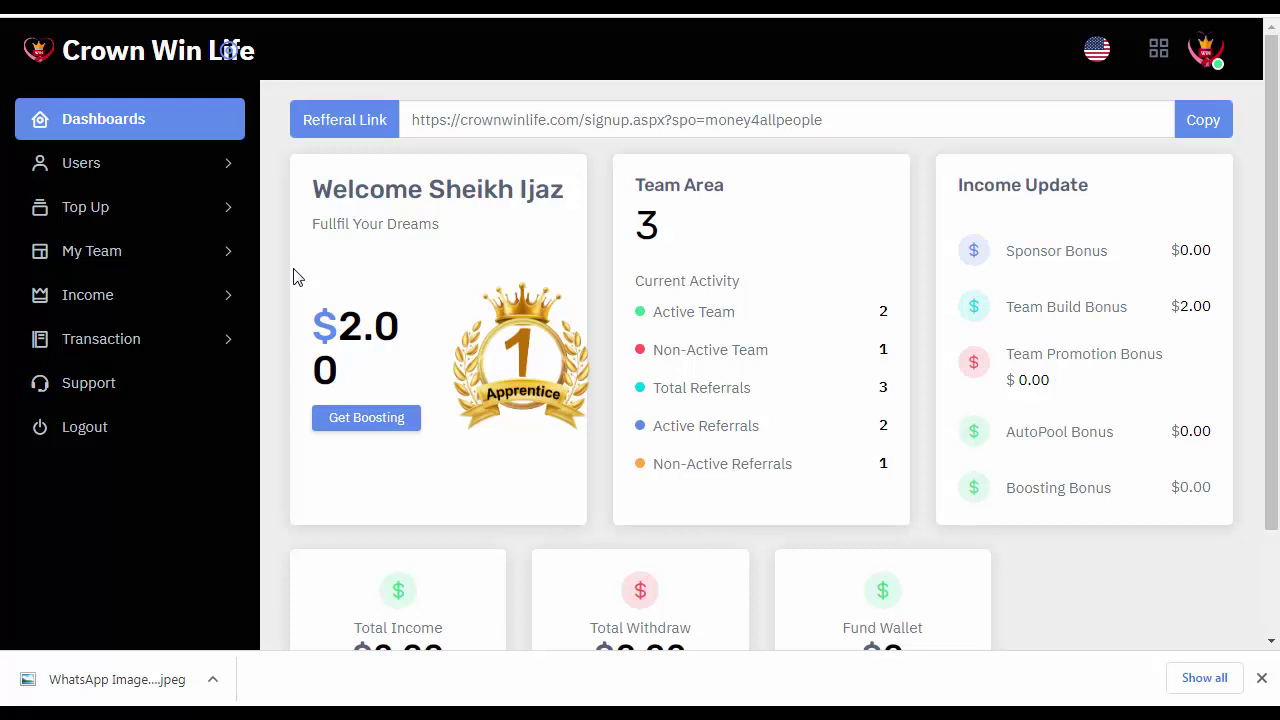
pyautogui.scroll(-1, 293, 277)
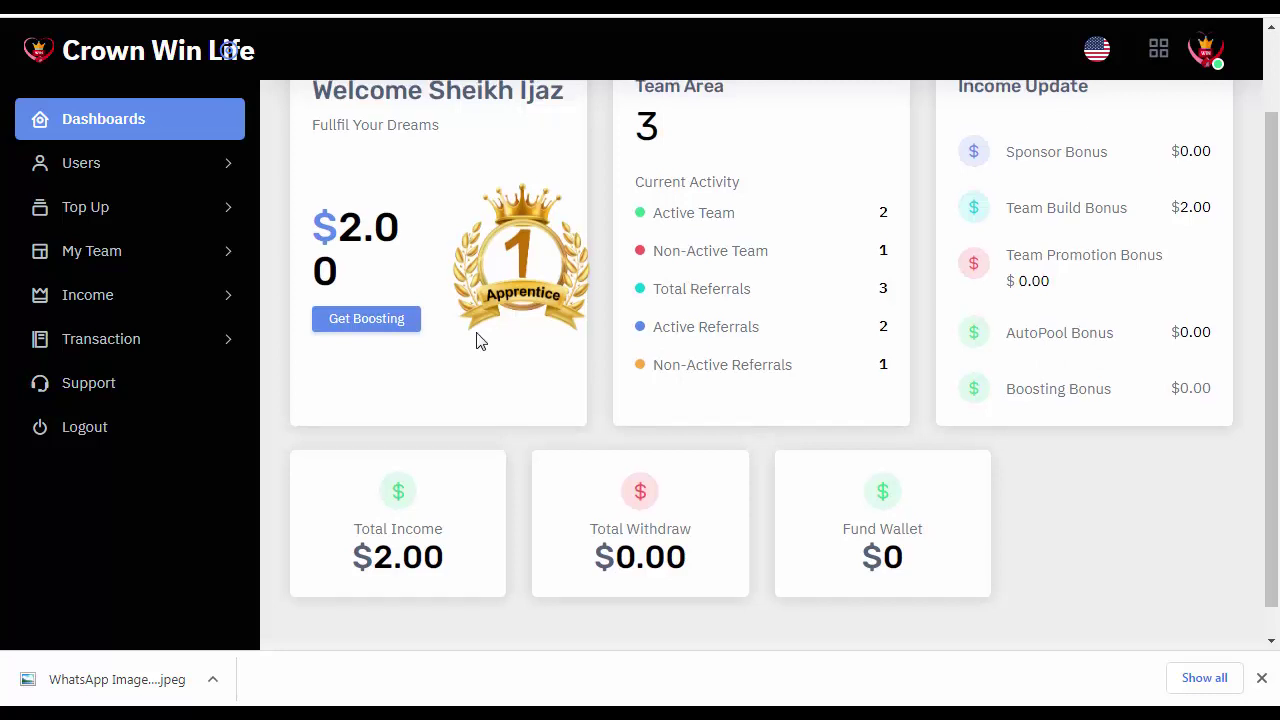
pyautogui.scroll(1, 477, 340)
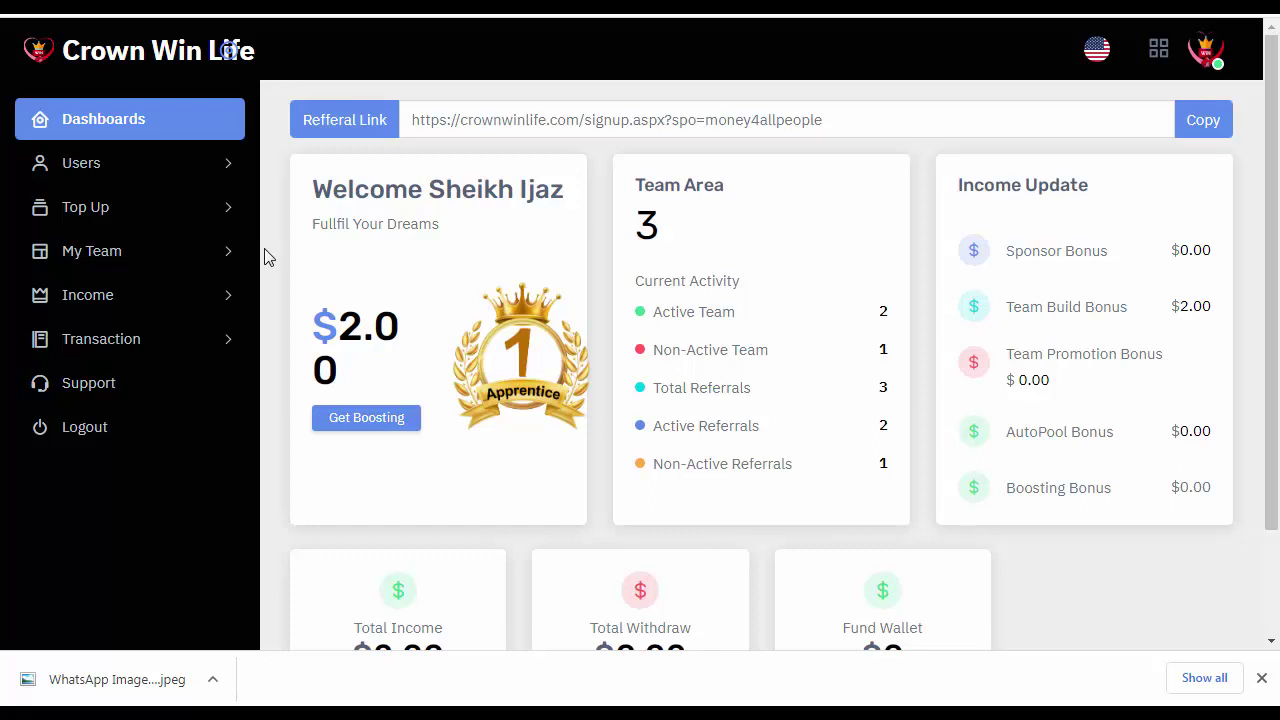
pyautogui.scroll(-2, 540, 527)
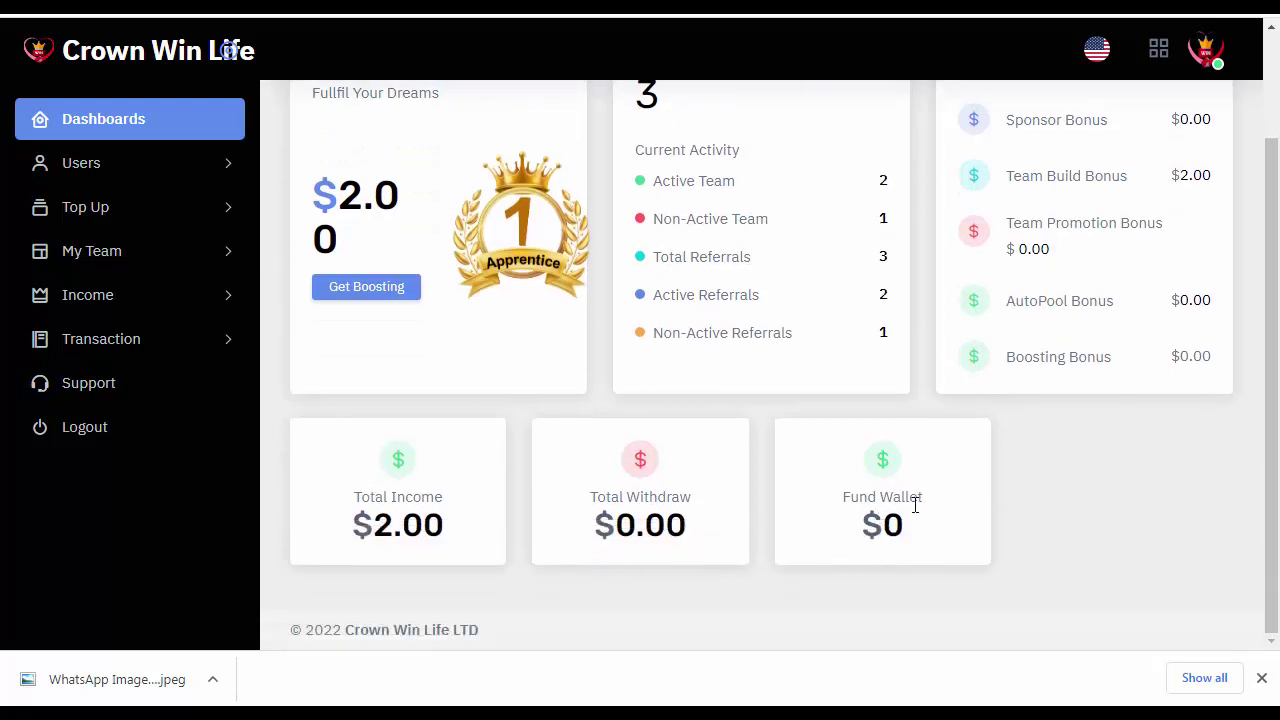
pyautogui.scroll(2, 915, 505)
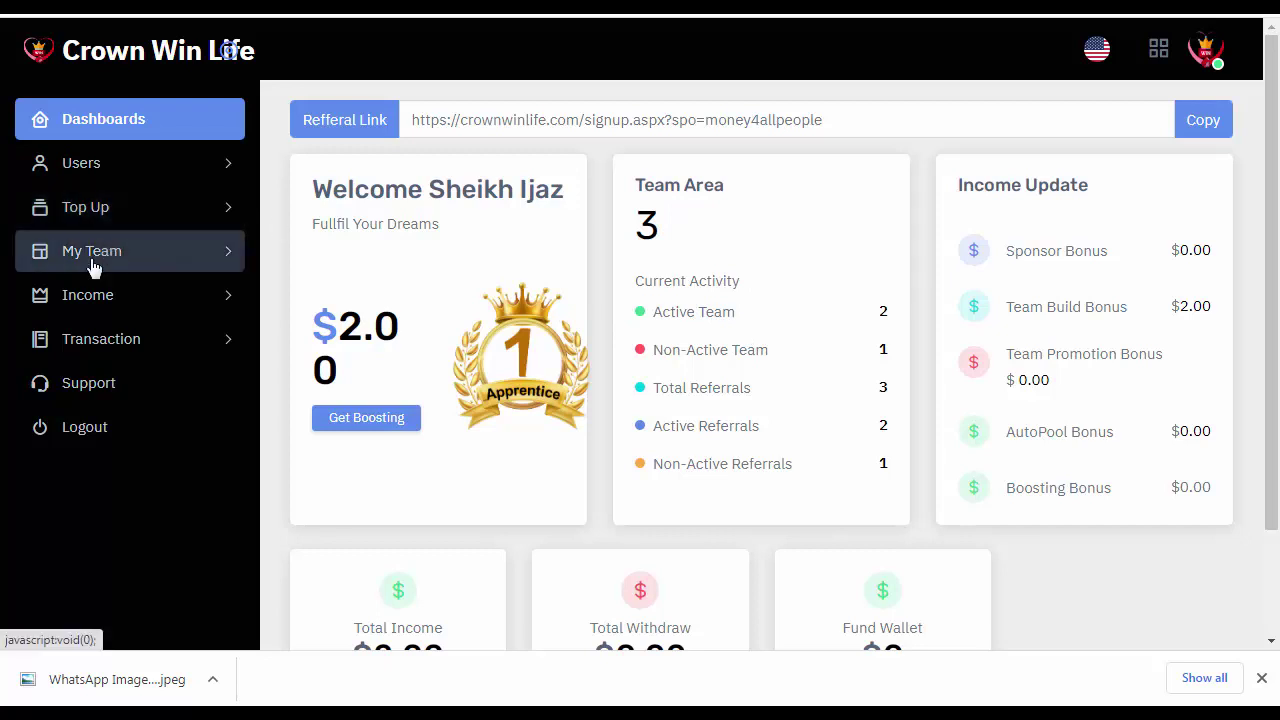
pyautogui.click(88, 299)
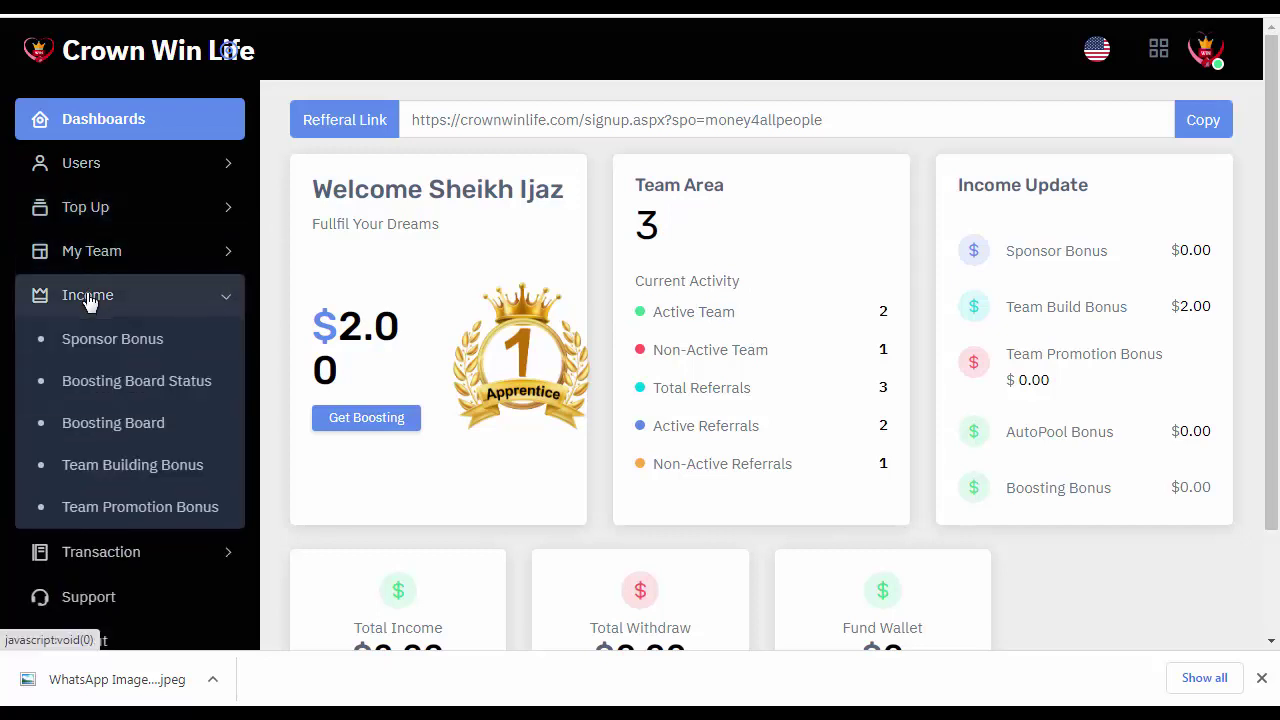
pyautogui.click(188, 390)
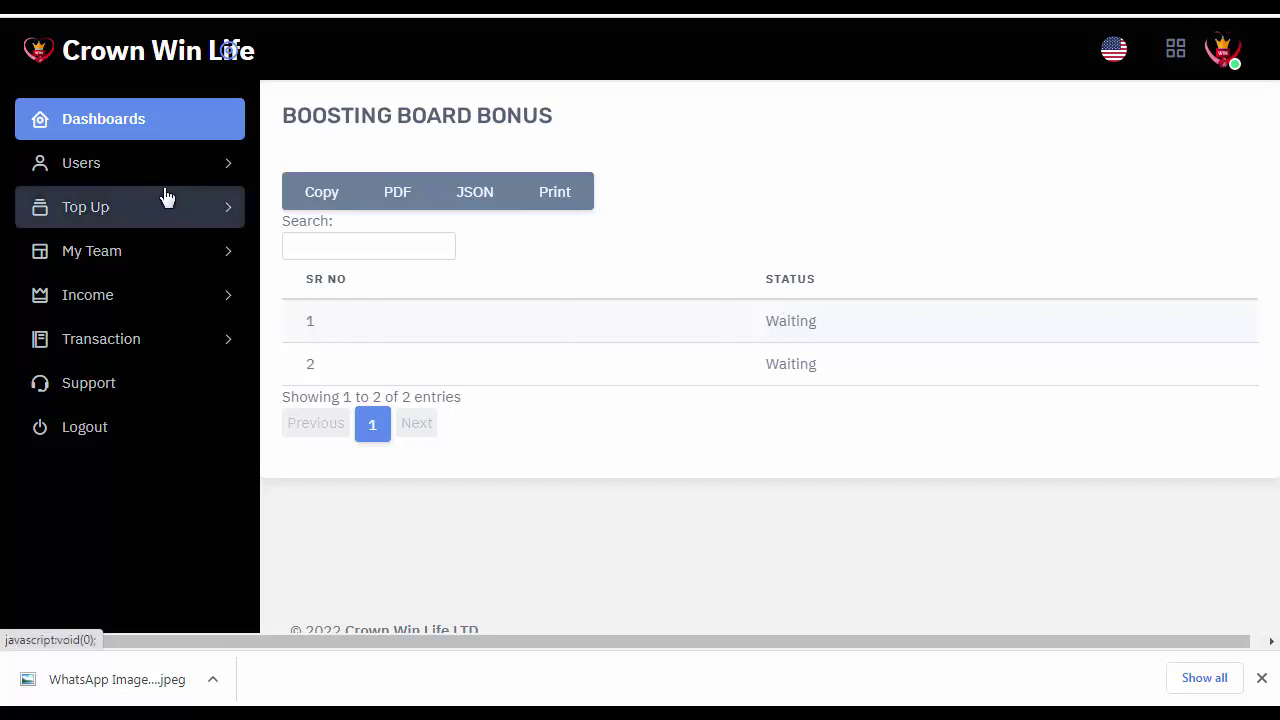
pyautogui.click(110, 120)
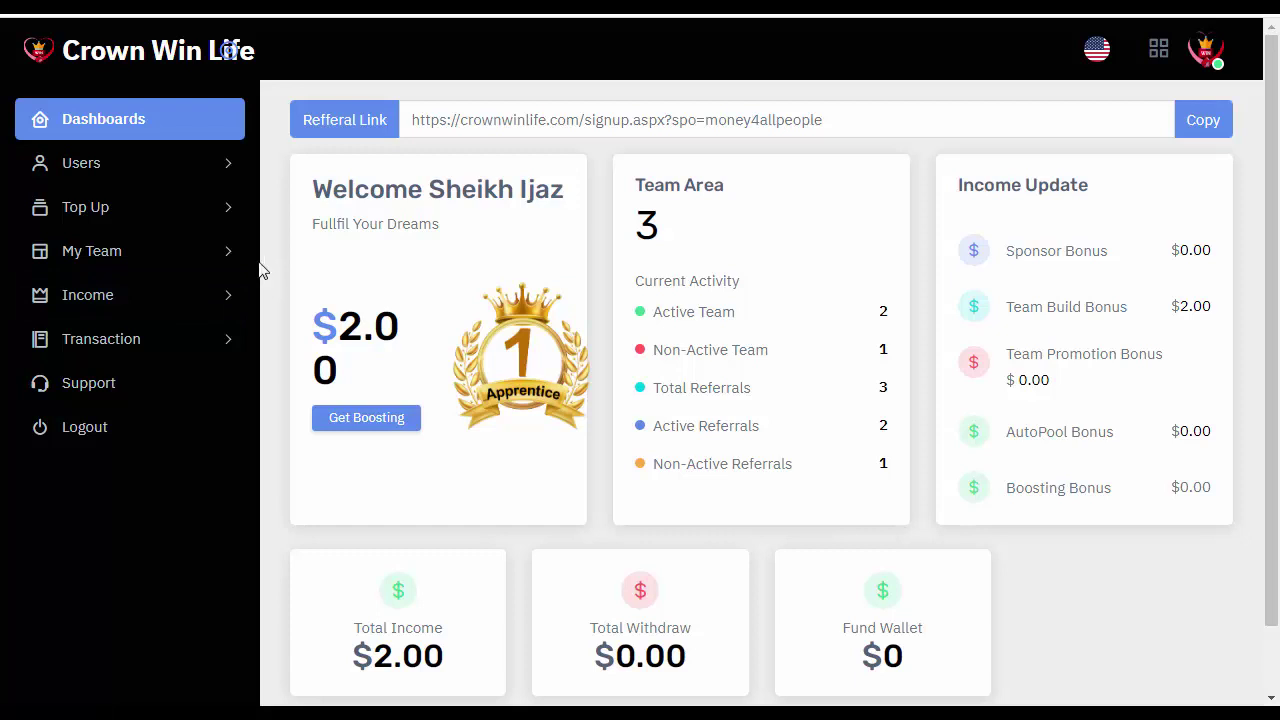
# From the dashboard, open the deposit fund form and choose TRON as the currency.
pyautogui.click(131, 130)
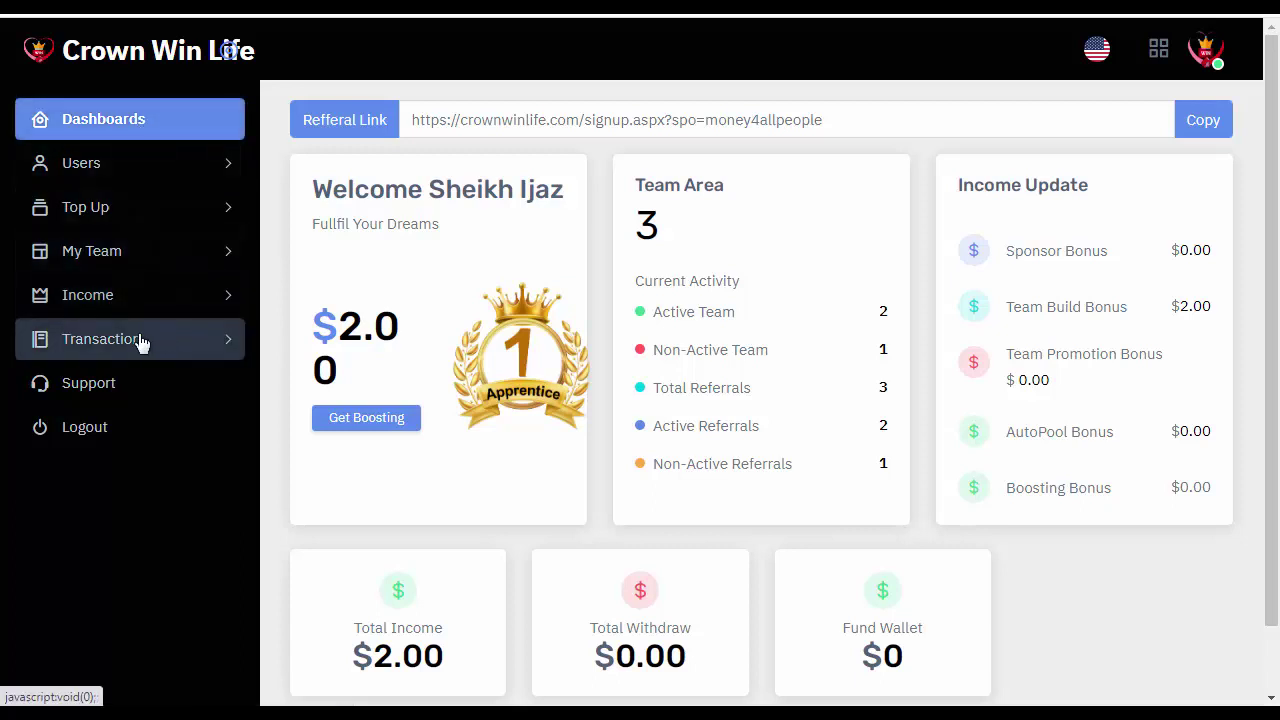
pyautogui.click(114, 342)
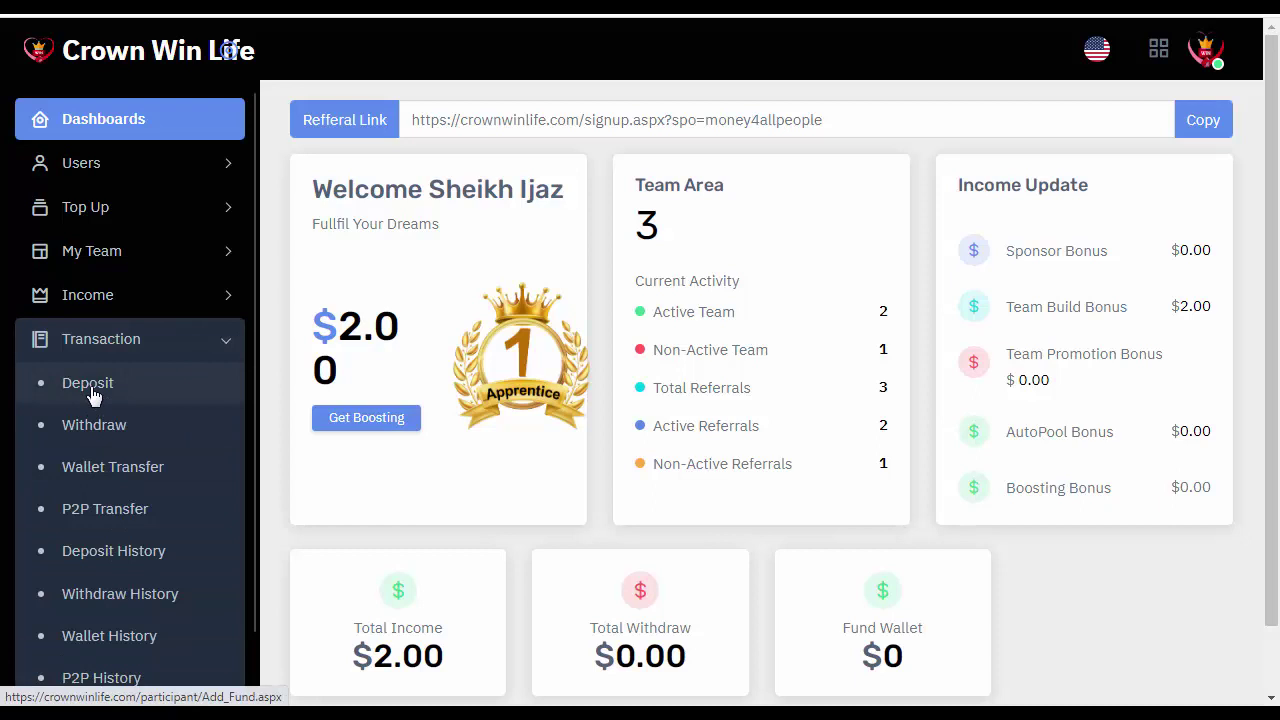
pyautogui.click(90, 386)
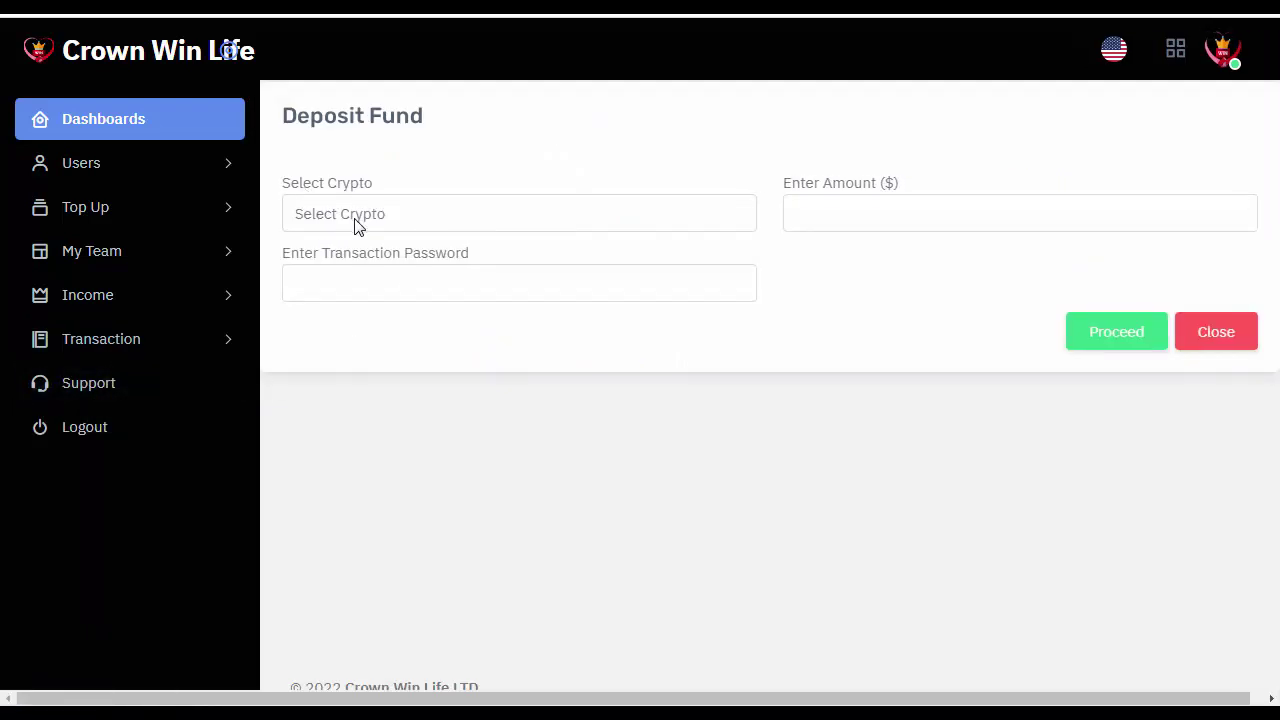
pyautogui.click(356, 226)
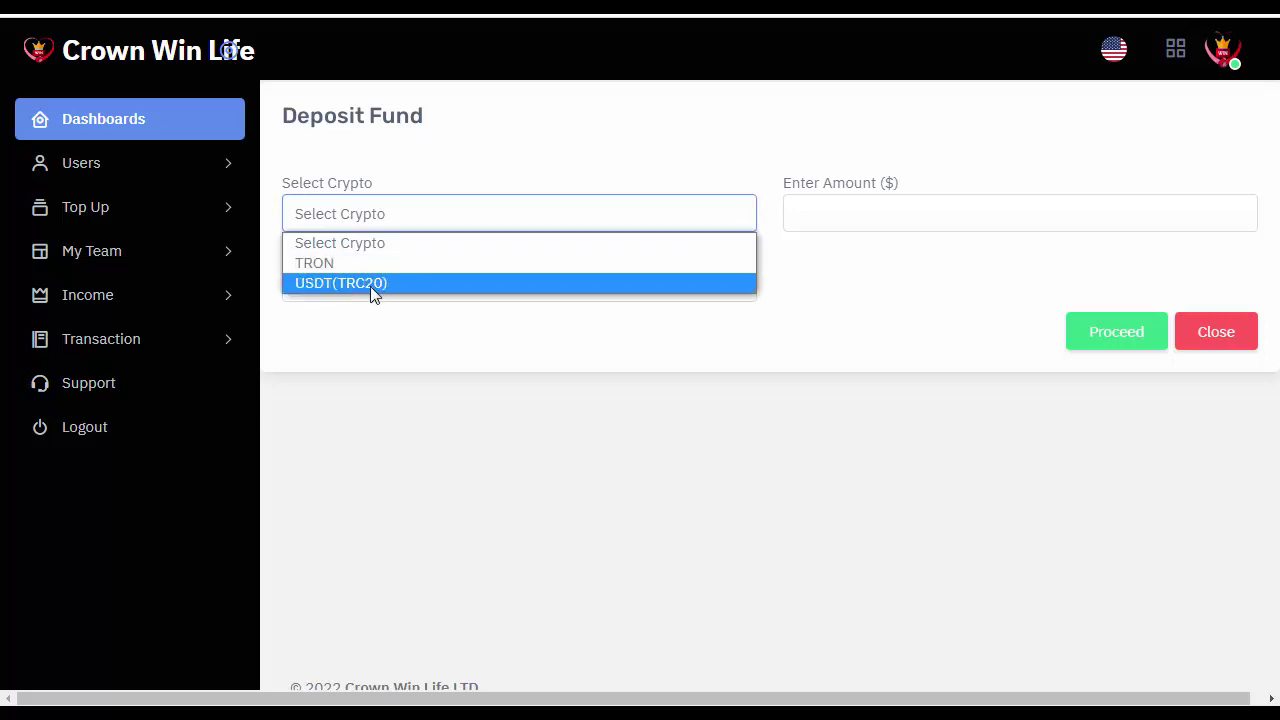
pyautogui.click(317, 269)
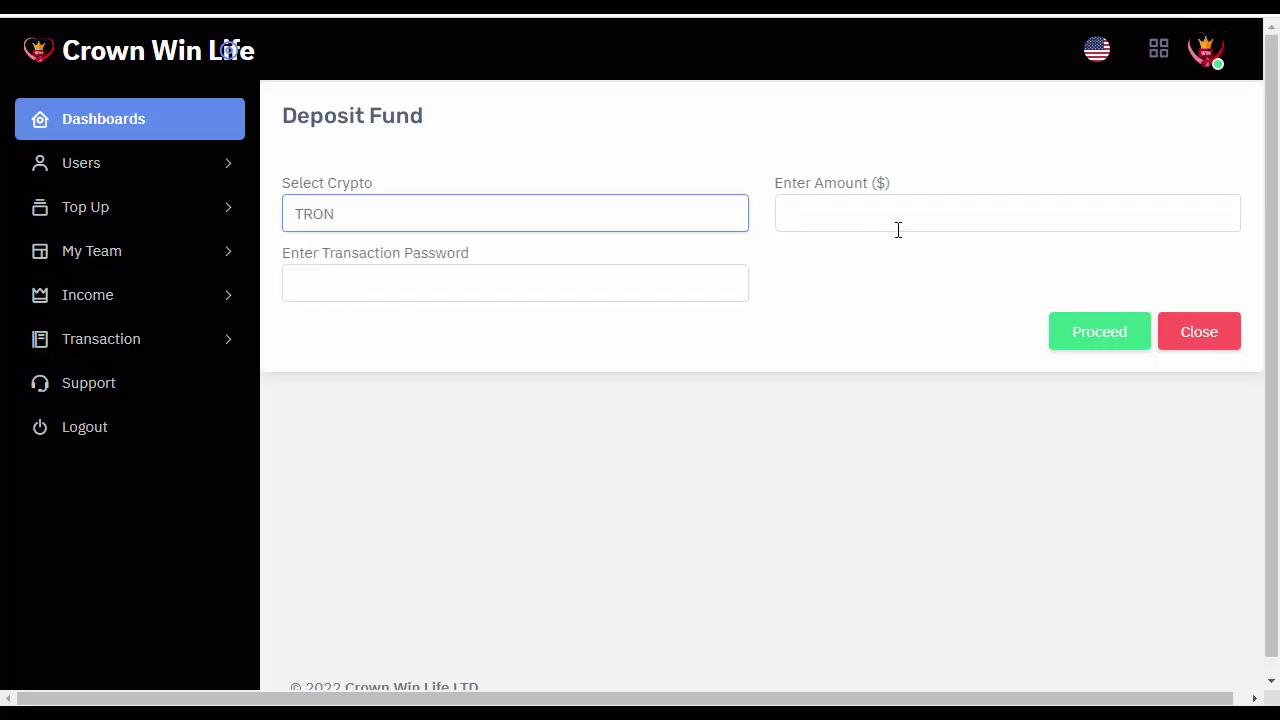
# Enter a 20 dollar amount and the transaction password, then submit the deposit.
pyautogui.click(844, 215)
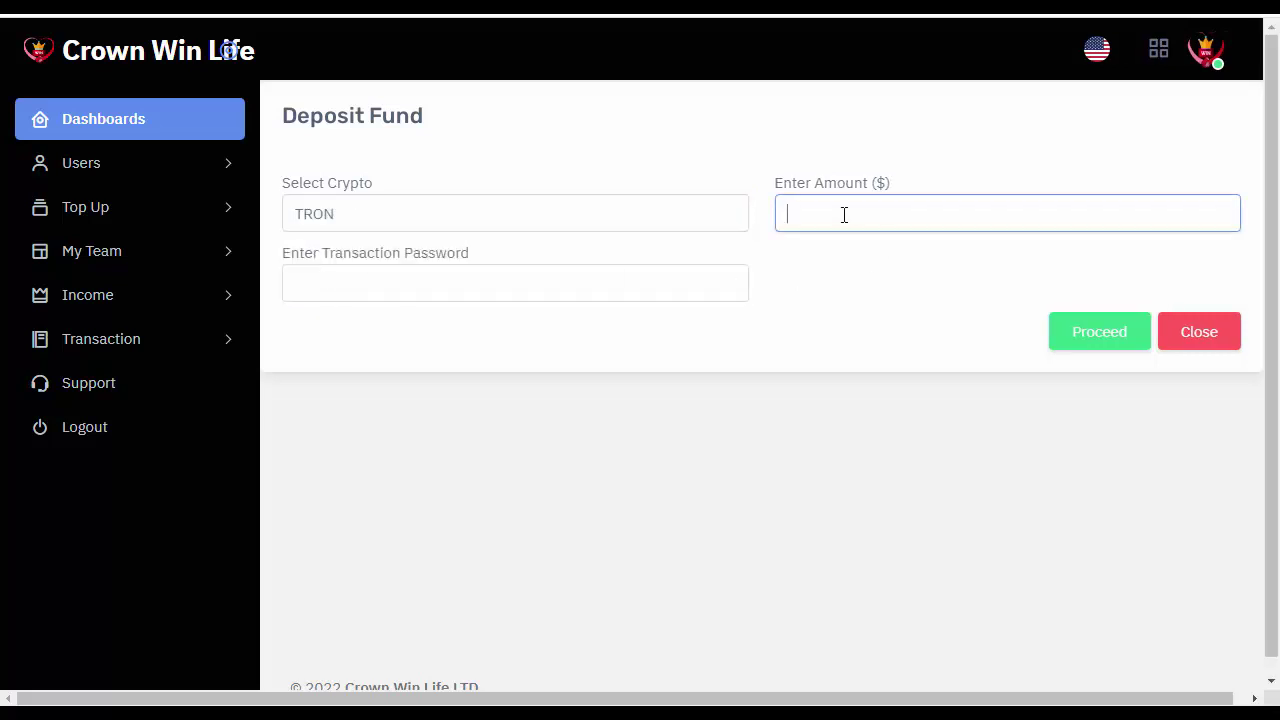
pyautogui.write('20')
pyautogui.click(330, 286)
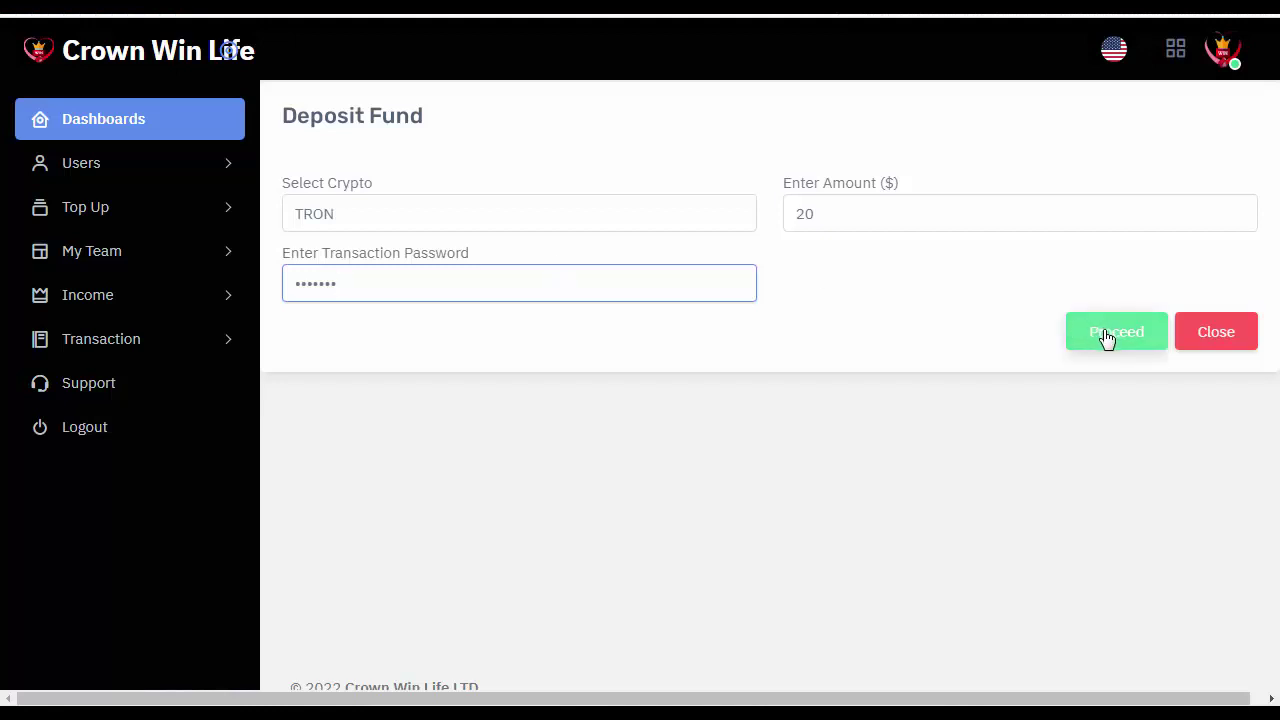
pyautogui.click(1107, 338)
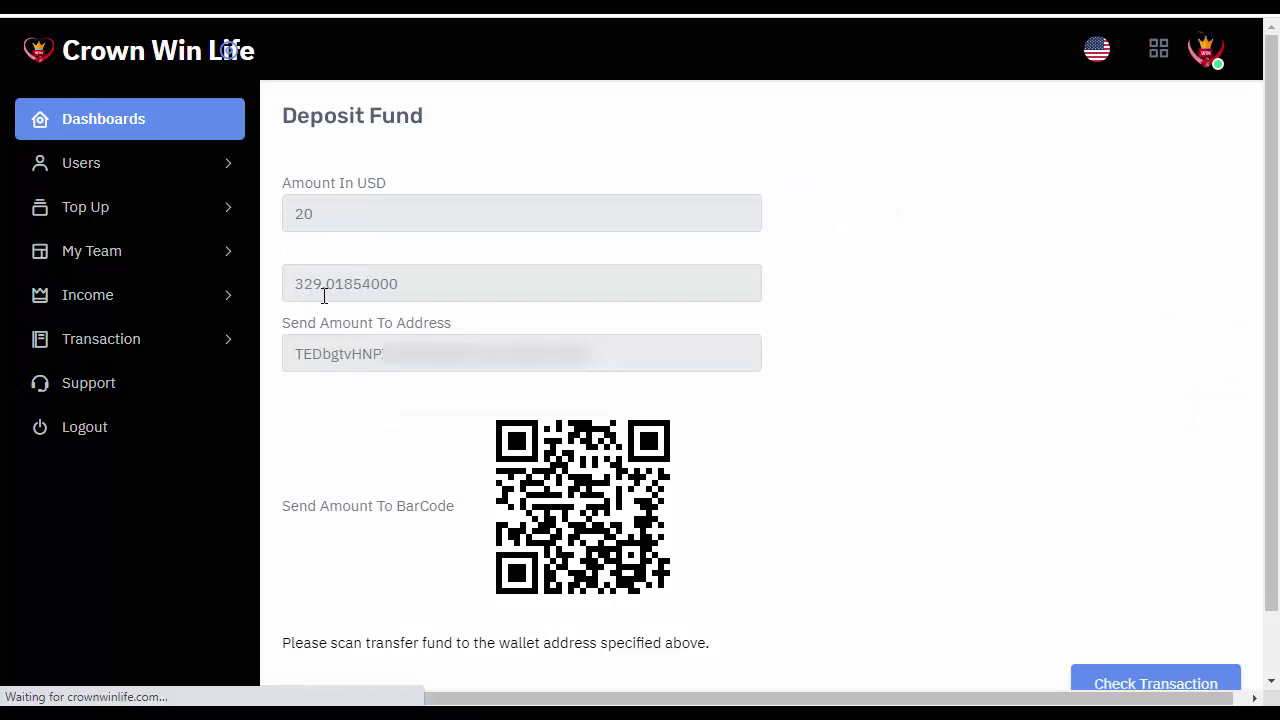
# Select the TRON wallet address for the 329.01854 payment, then request the transaction check twice.
pyautogui.moveTo(313, 352); pyautogui.dragTo(612, 354)
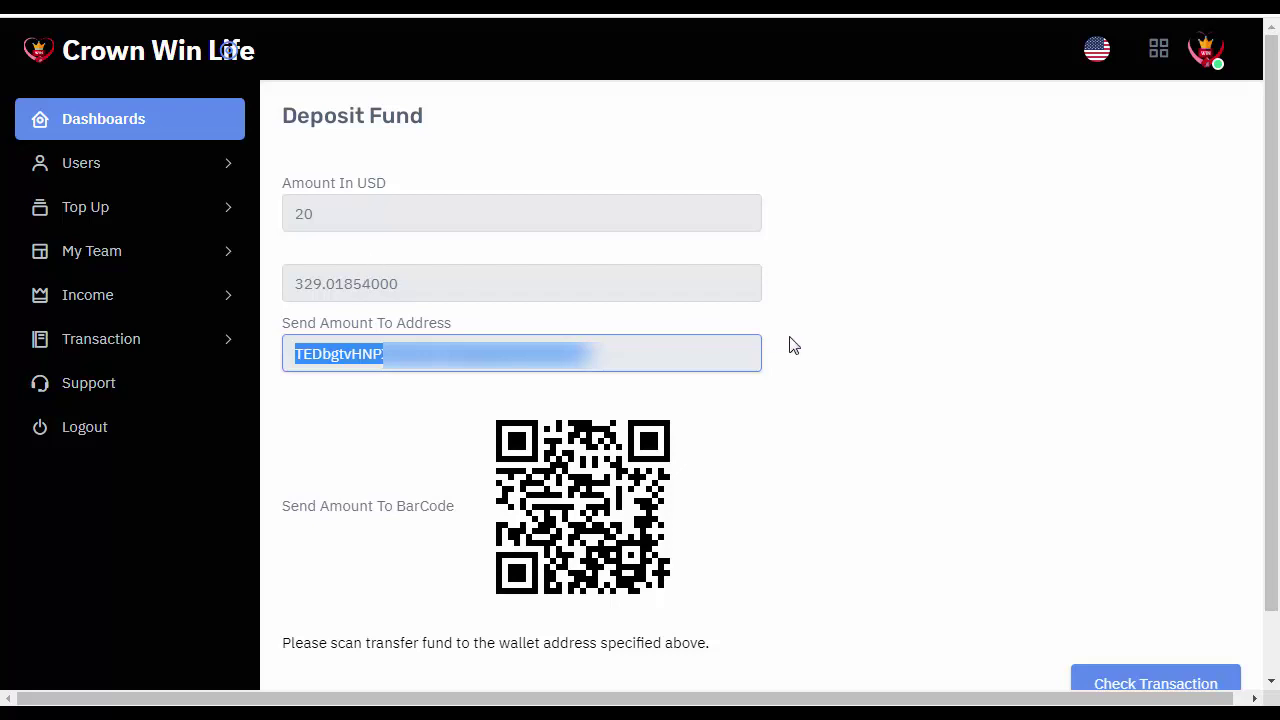
pyautogui.scroll(-1, 789, 345)
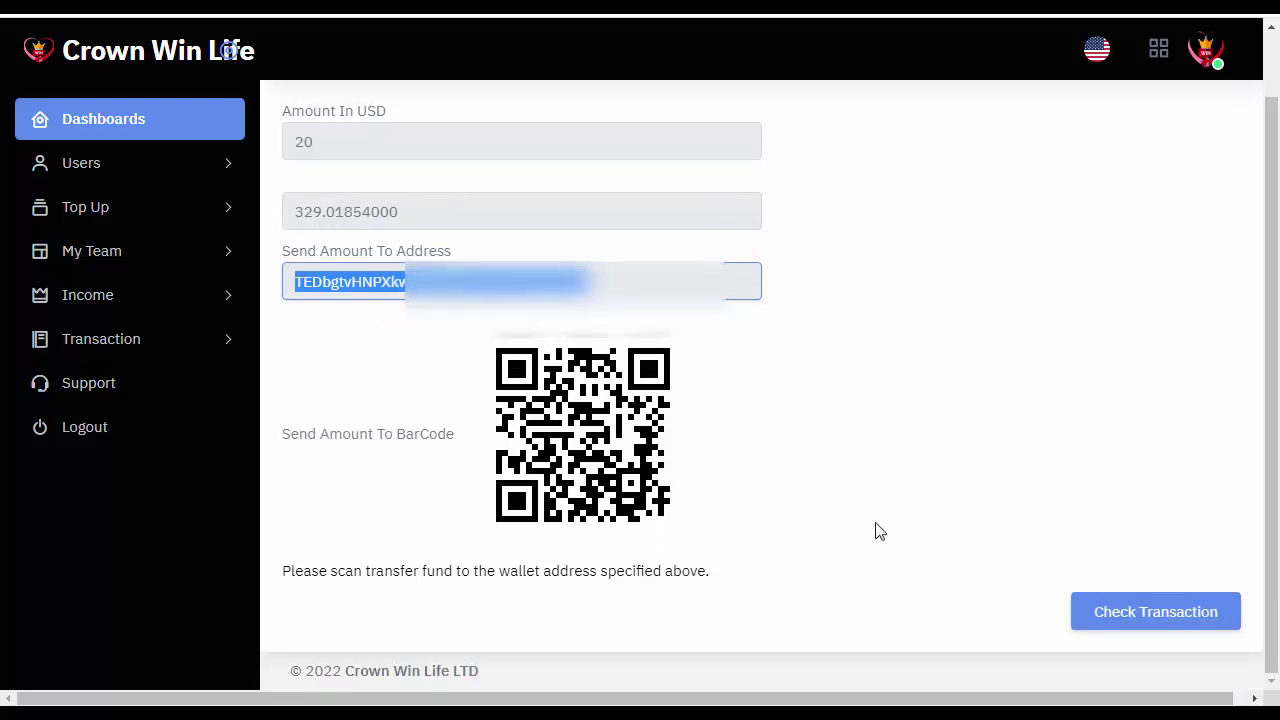
pyautogui.click(1152, 630)
pyautogui.click(1136, 622)
# Return to the dashboard, then go to the Top Up > Top Up page.
pyautogui.click(113, 121)
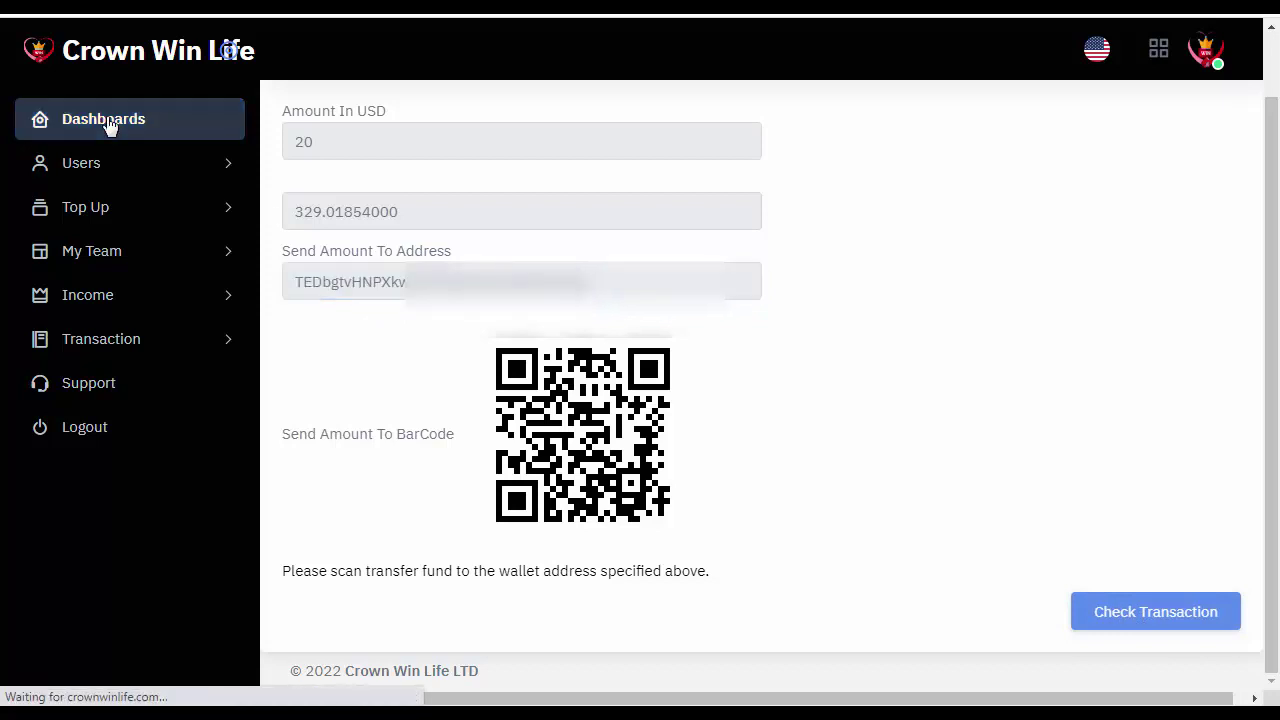
pyautogui.scroll(-1, 895, 655)
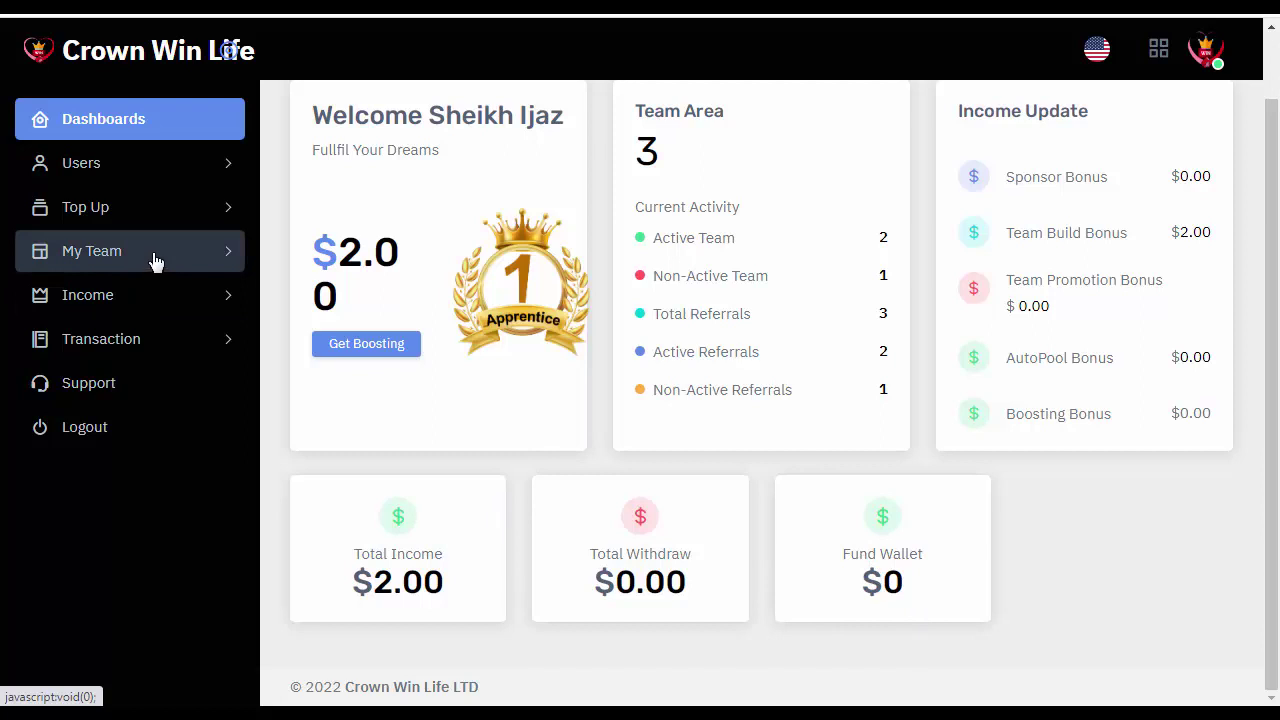
pyautogui.click(91, 219)
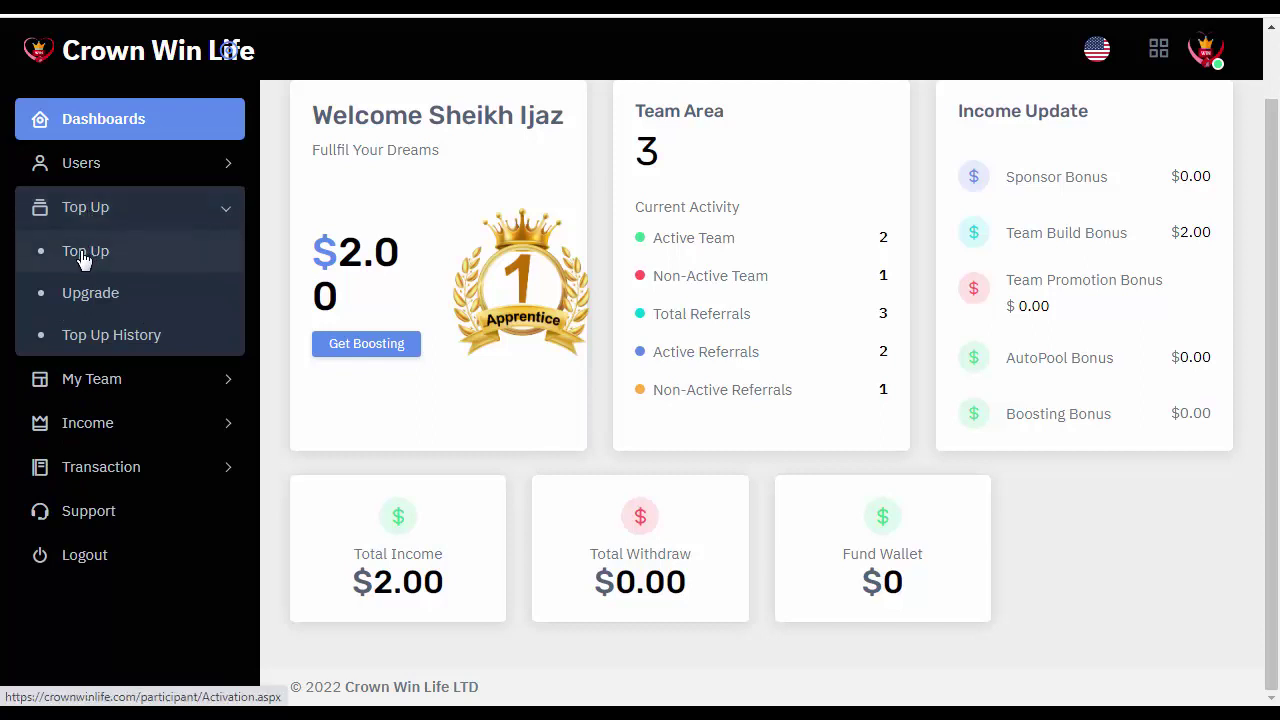
pyautogui.click(84, 258)
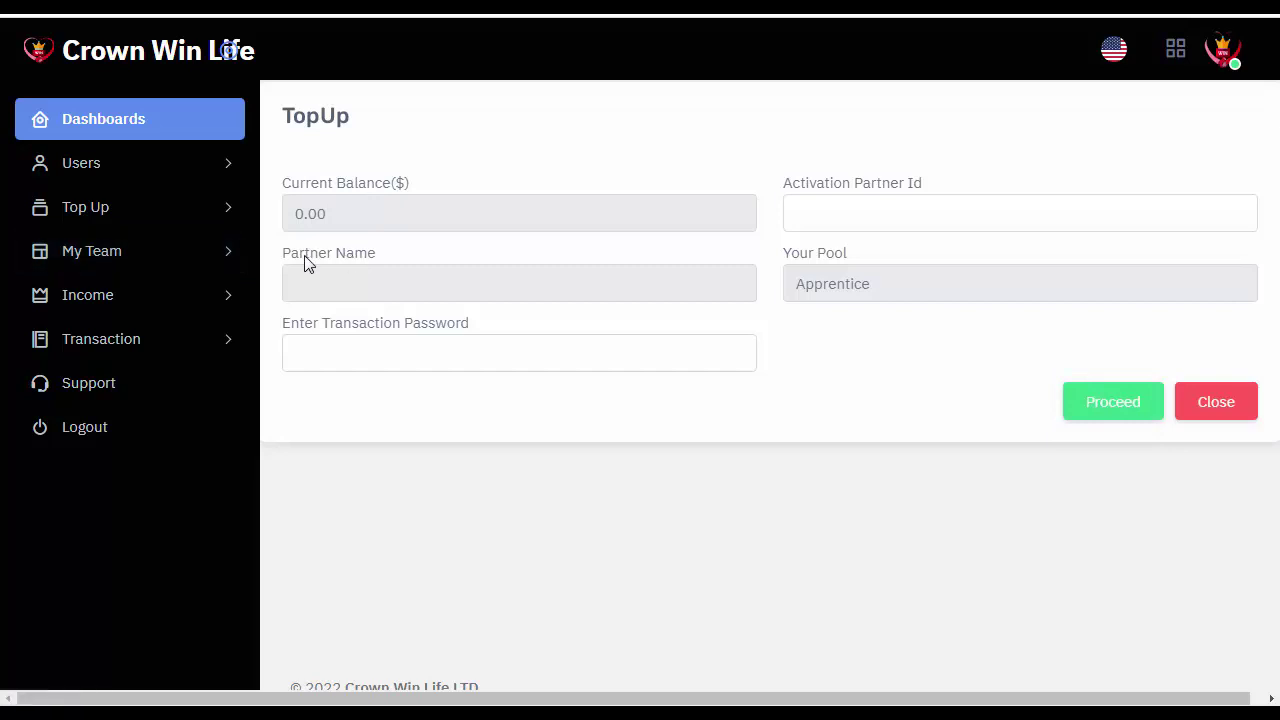
# Expand the My Team section in the sidebar.
pyautogui.click(106, 262)
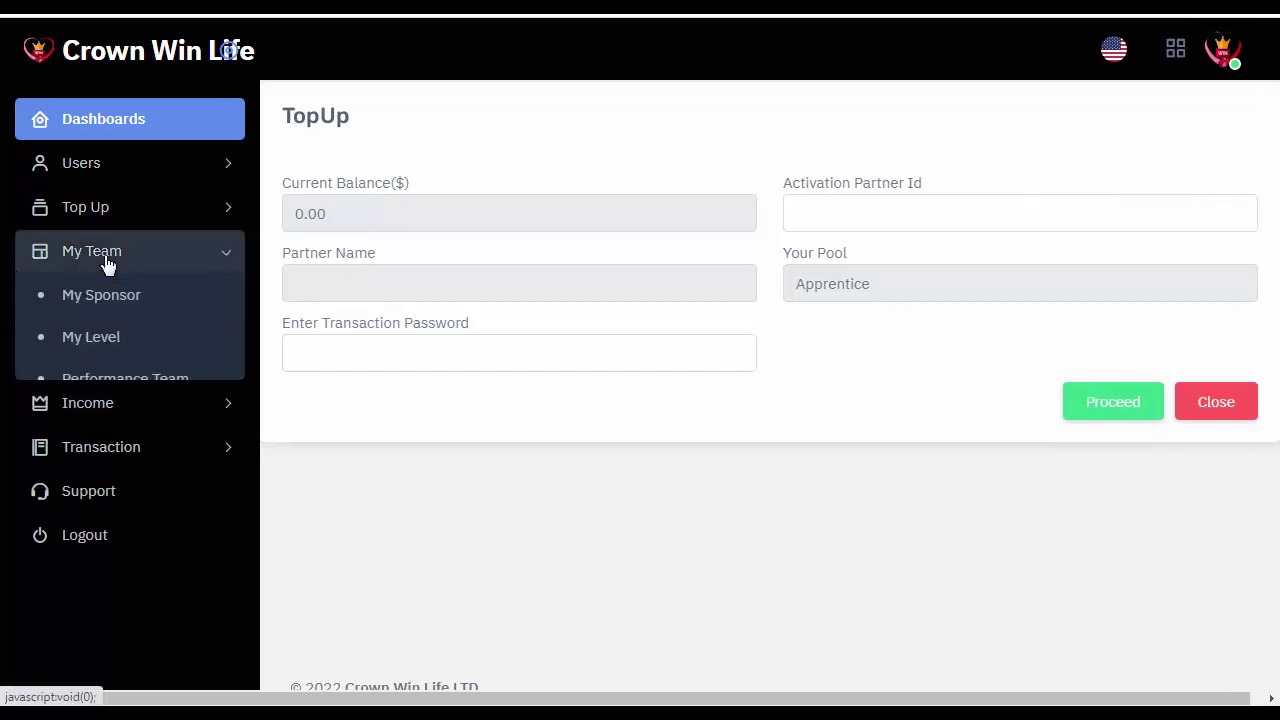
# Open My Sponsor and scroll the referral table sideways to view rank and top-up status.
pyautogui.click(98, 306)
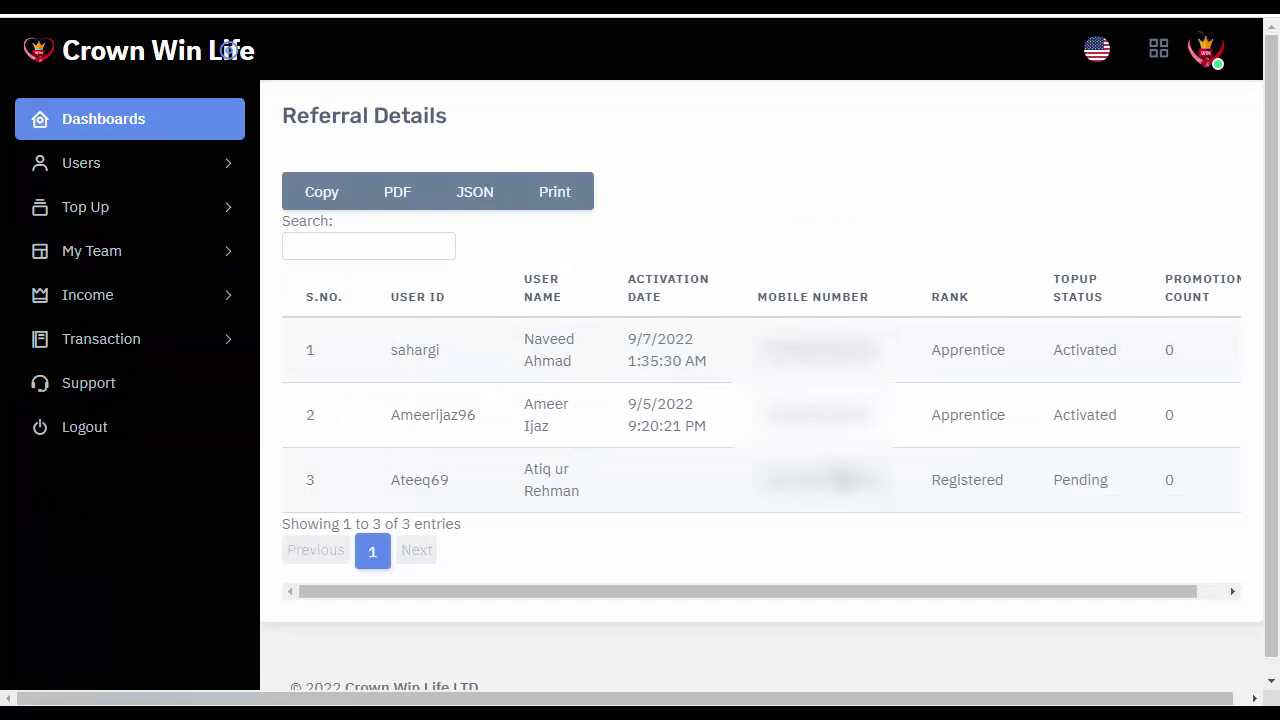
pyautogui.moveTo(397, 593); pyautogui.dragTo(648, 603)
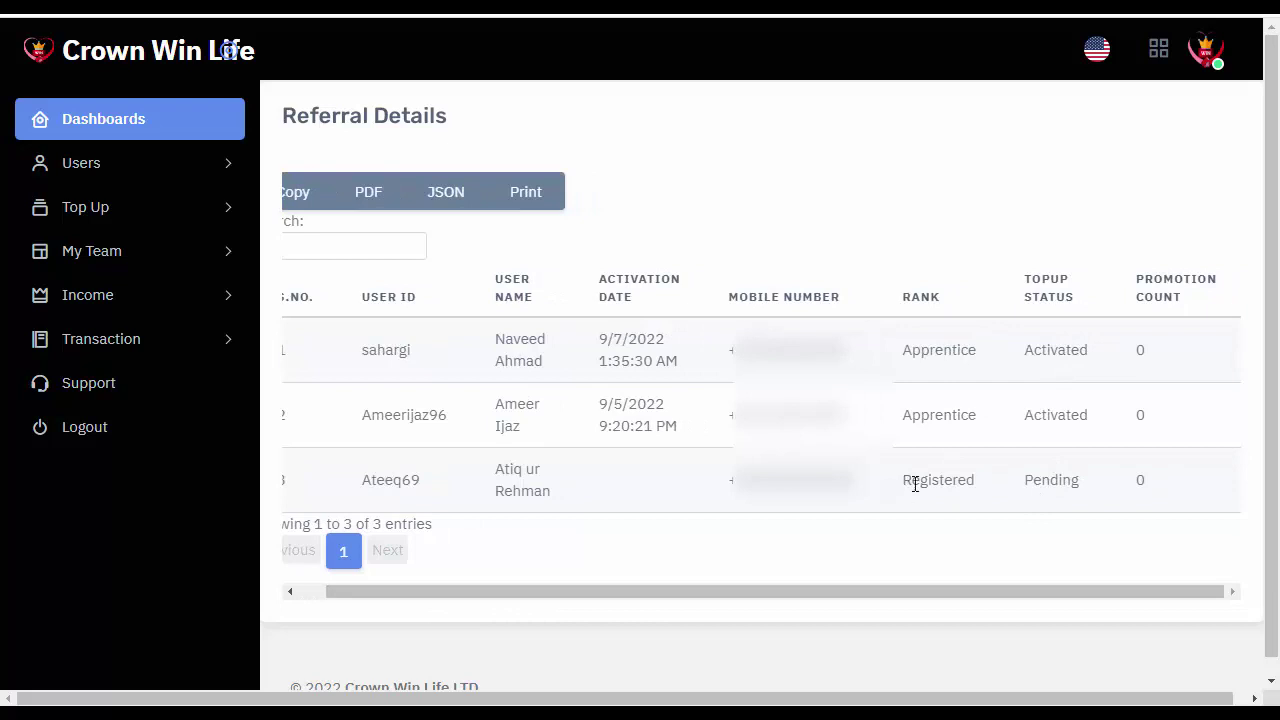
pyautogui.moveTo(830, 592); pyautogui.dragTo(561, 590)
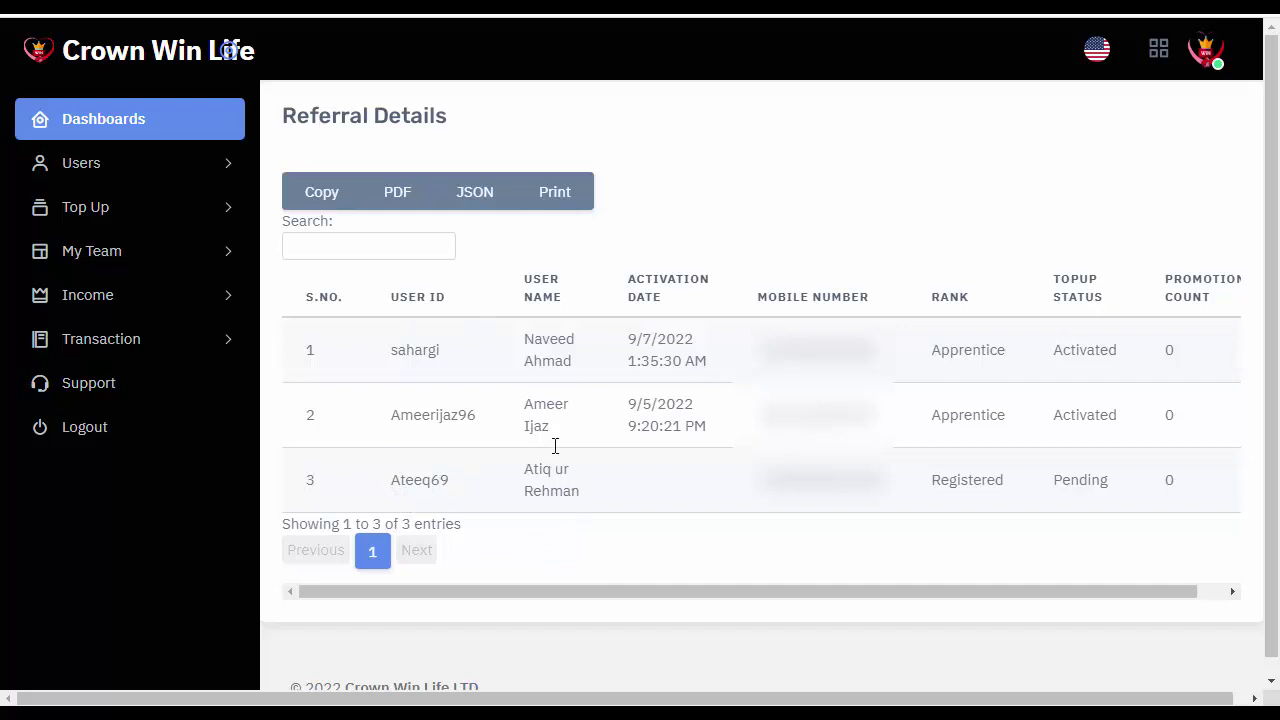
# Reopen Top Up and enter the pending referral's user ID as Activation Partner Id.
pyautogui.click(75, 210)
pyautogui.click(87, 254)
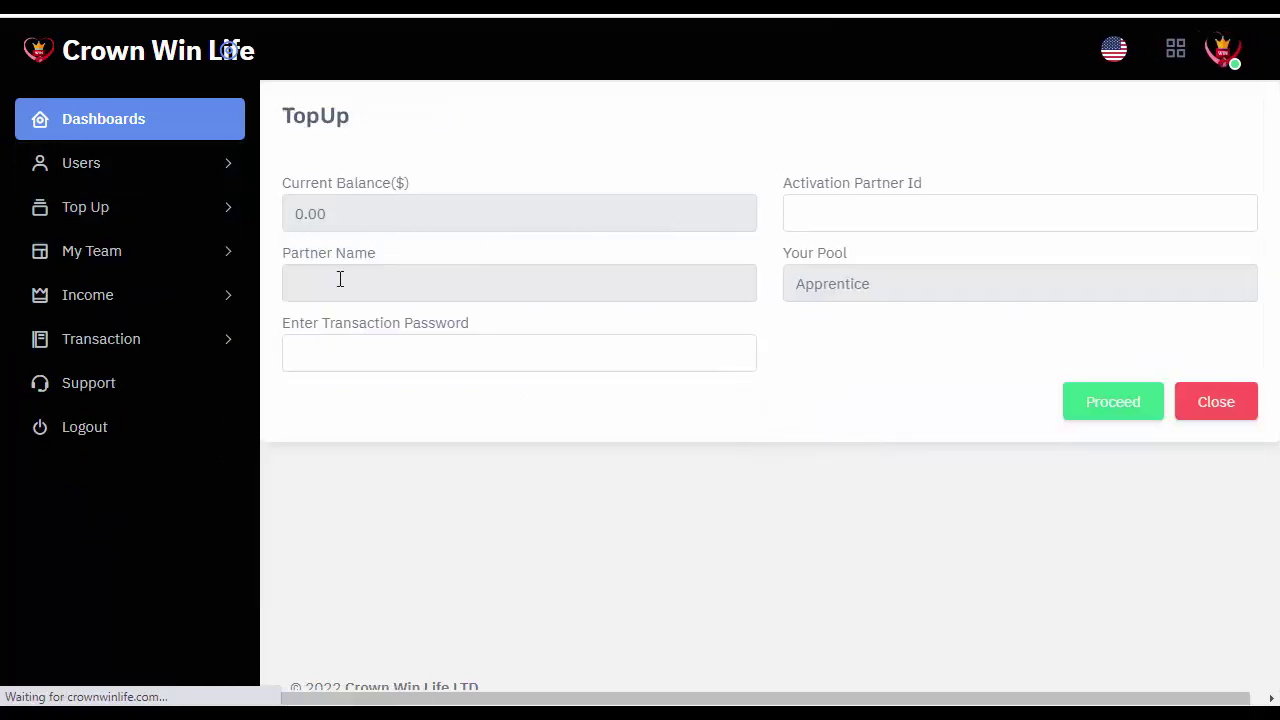
pyautogui.click(841, 220)
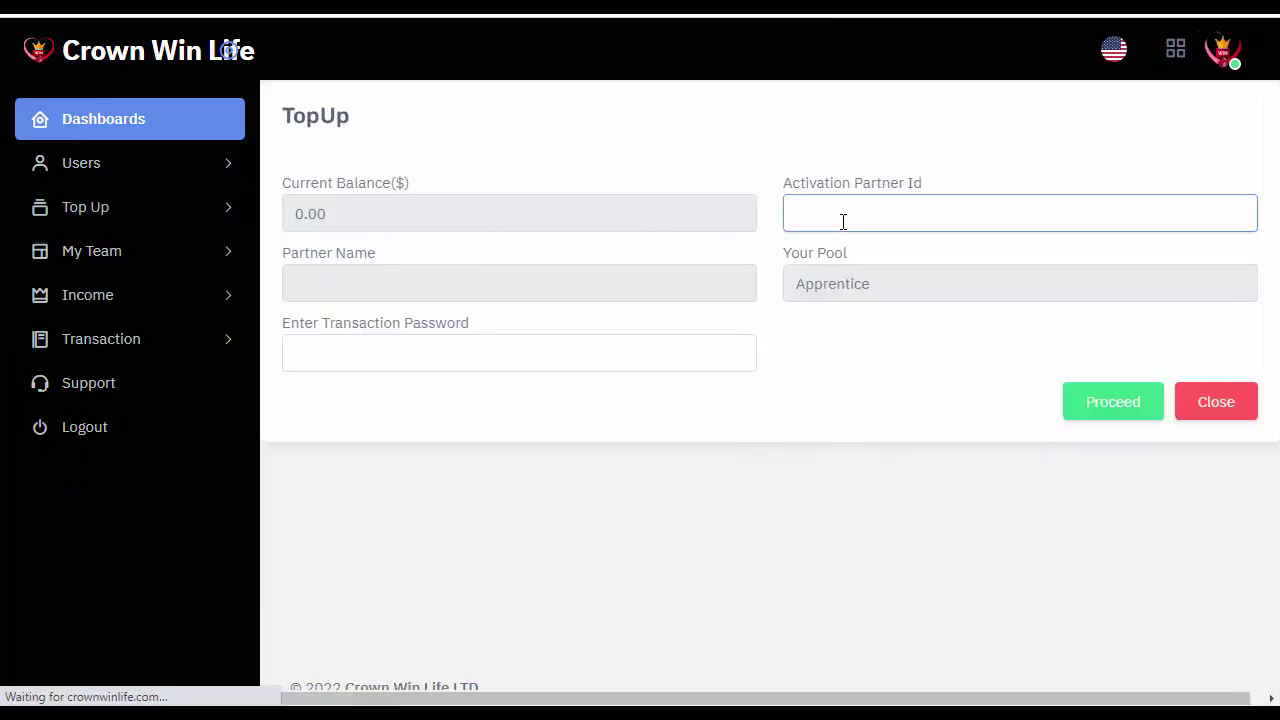
pyautogui.write('Ateeq69')
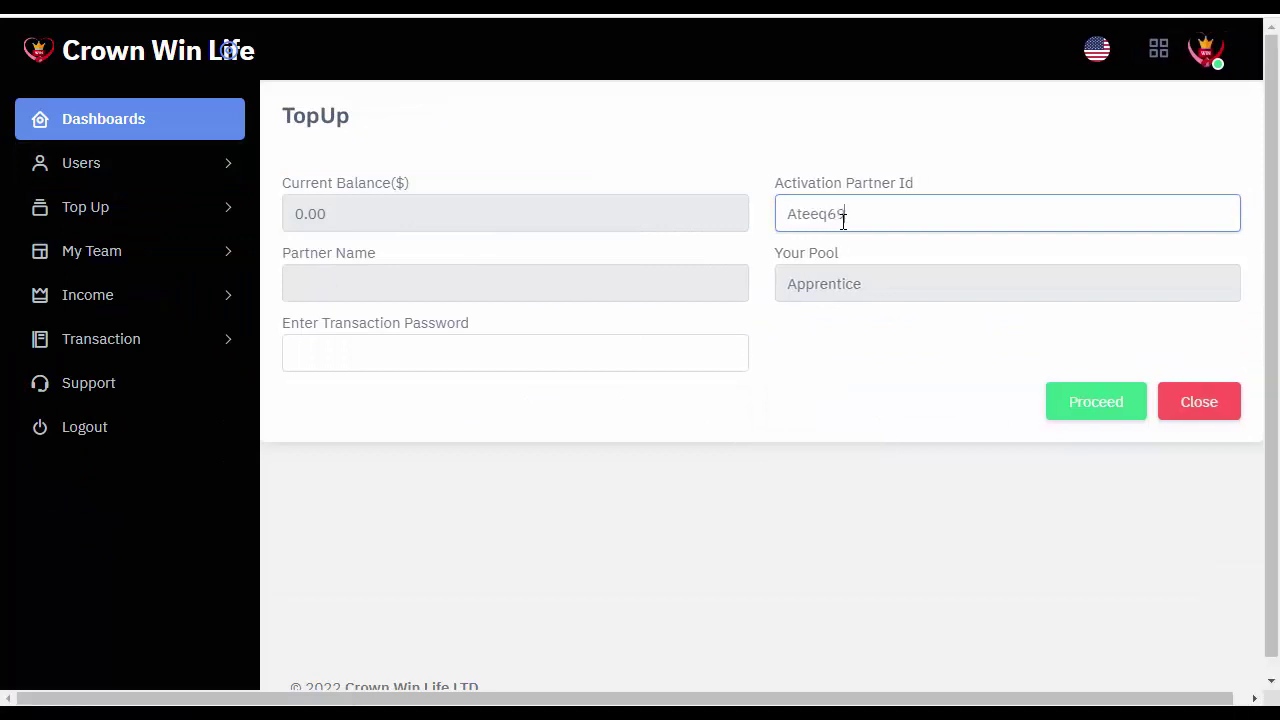
pyautogui.click(441, 281)
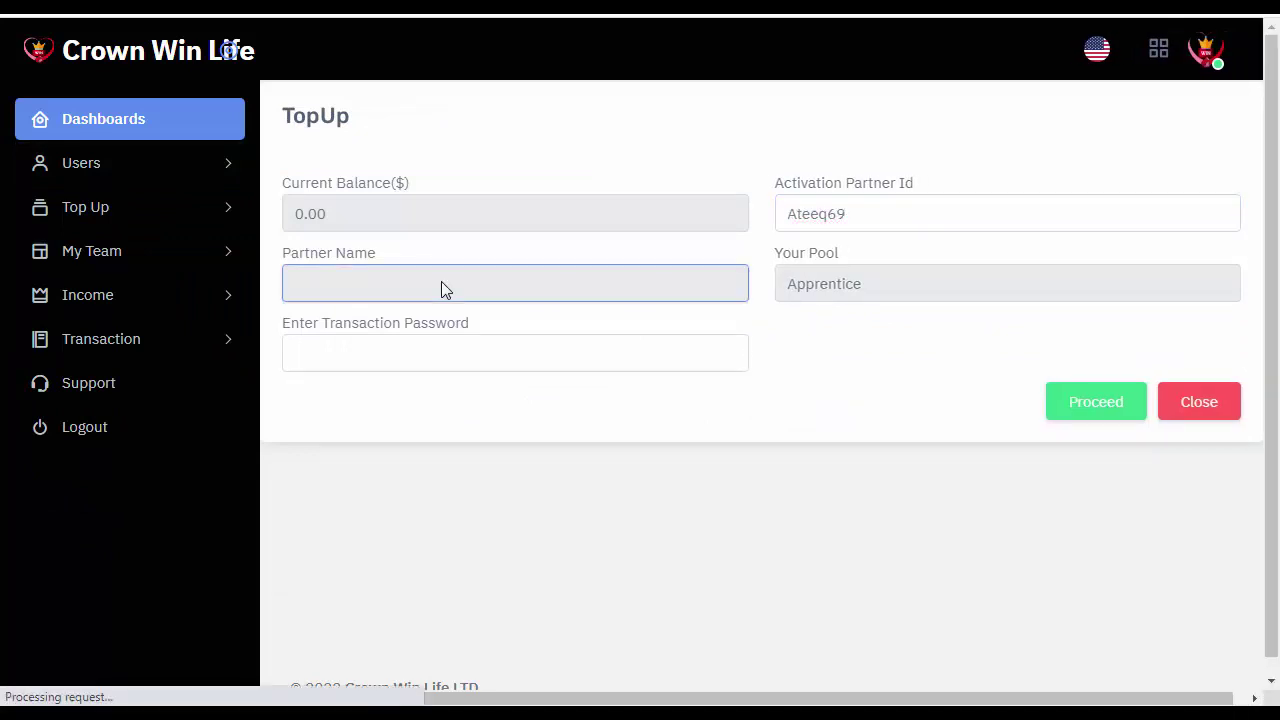